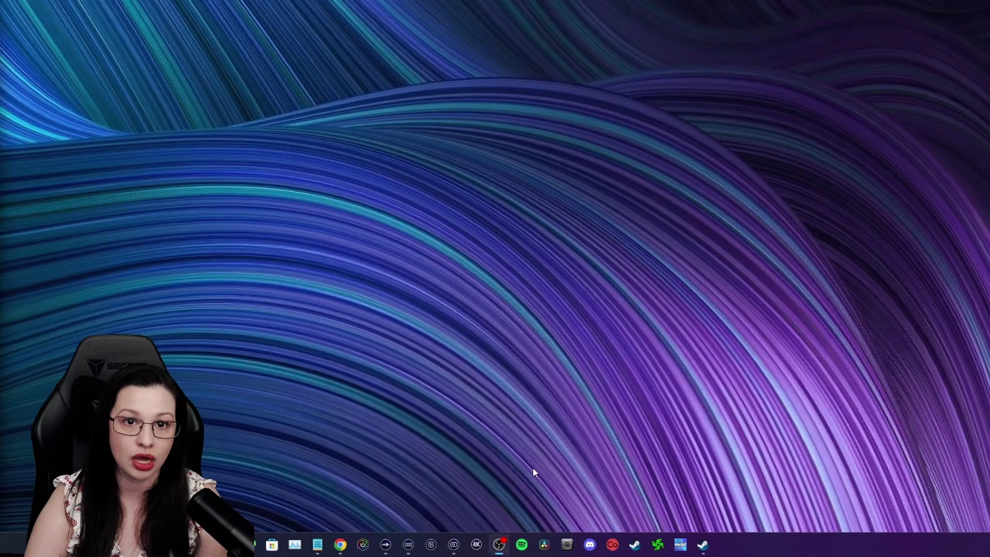
- Open the Wave Link mixer with its Voice Chat, Game, Music, Browser, System and SFX channels
left_click(385, 544)
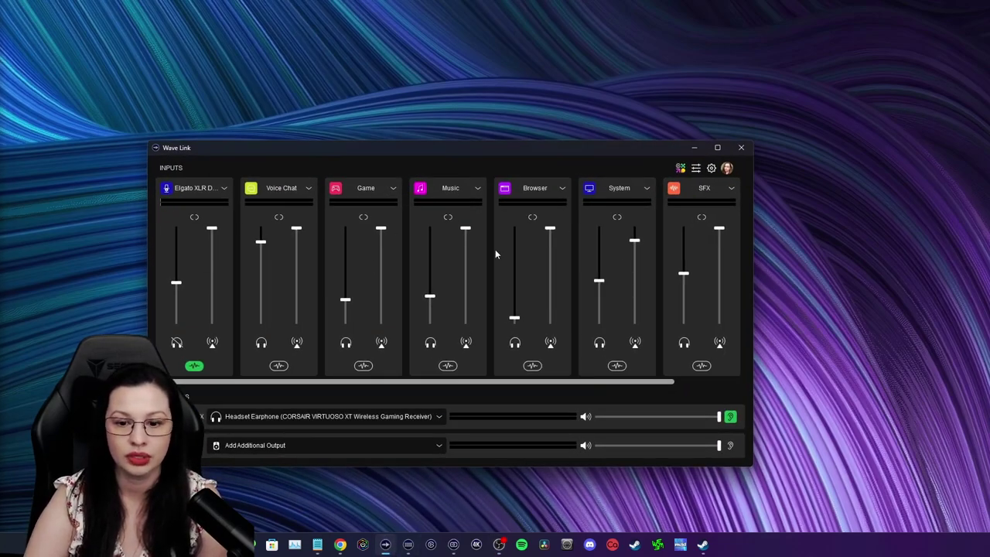
left_click(696, 167)
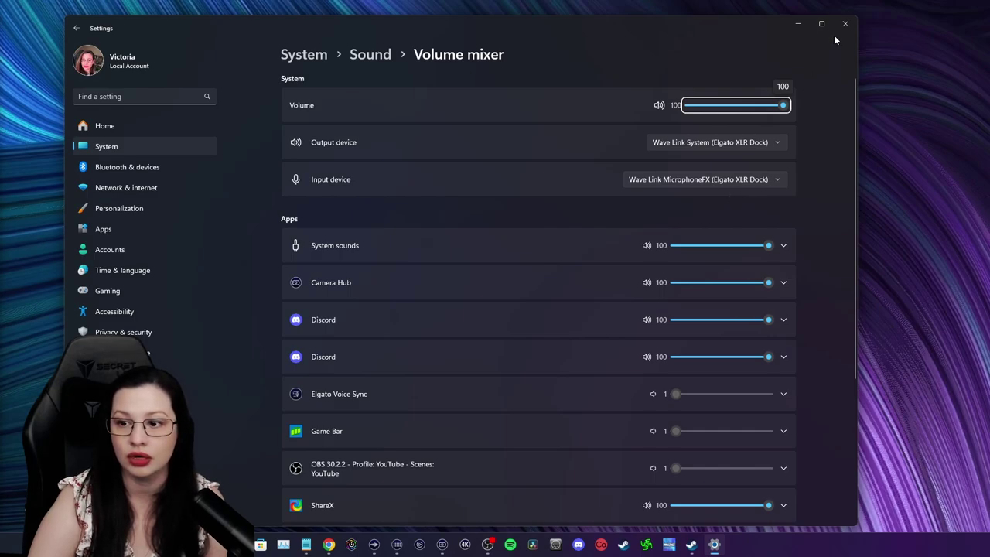
scroll(821, 250, "down", 4)
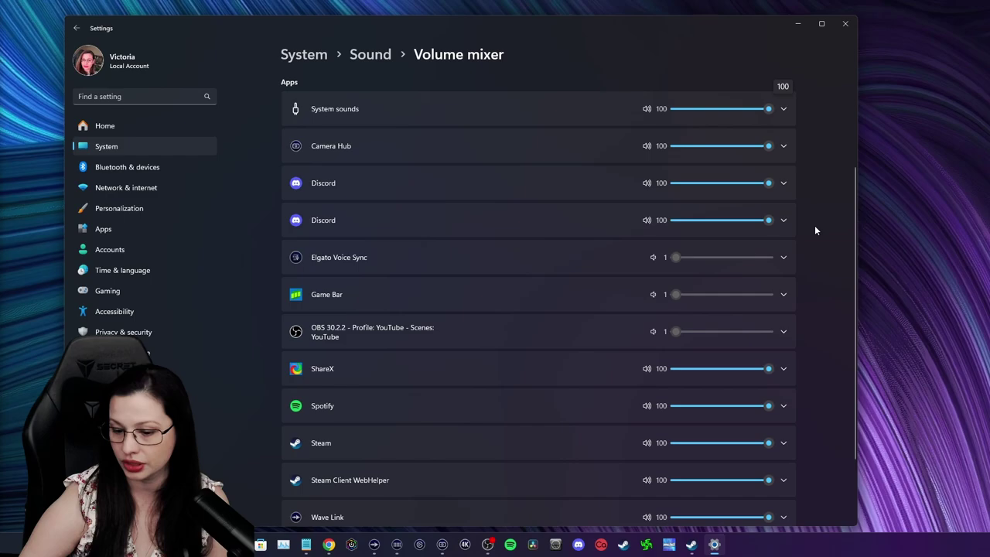
- Launch Tomba! Special Edition from Steam and reveal its Volume mixer output, Wave Link Game
left_click(691, 545)
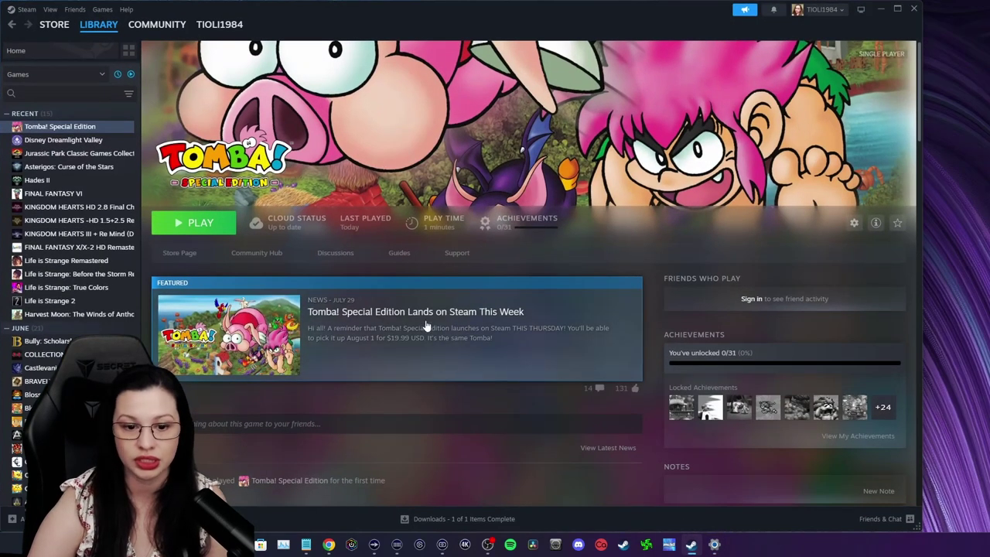
left_click(199, 230)
left_click(913, 8)
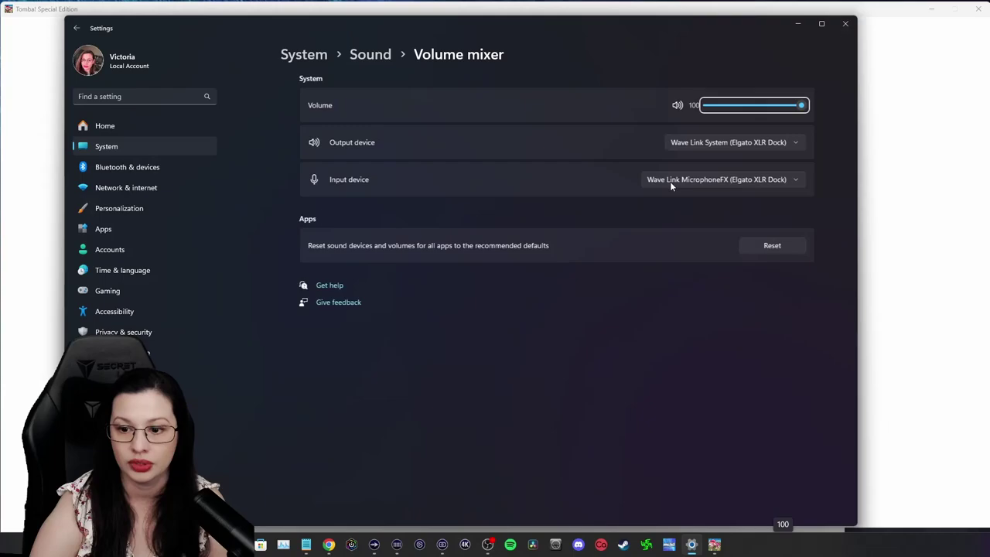
scroll(366, 408, "down", 5)
left_click(454, 390)
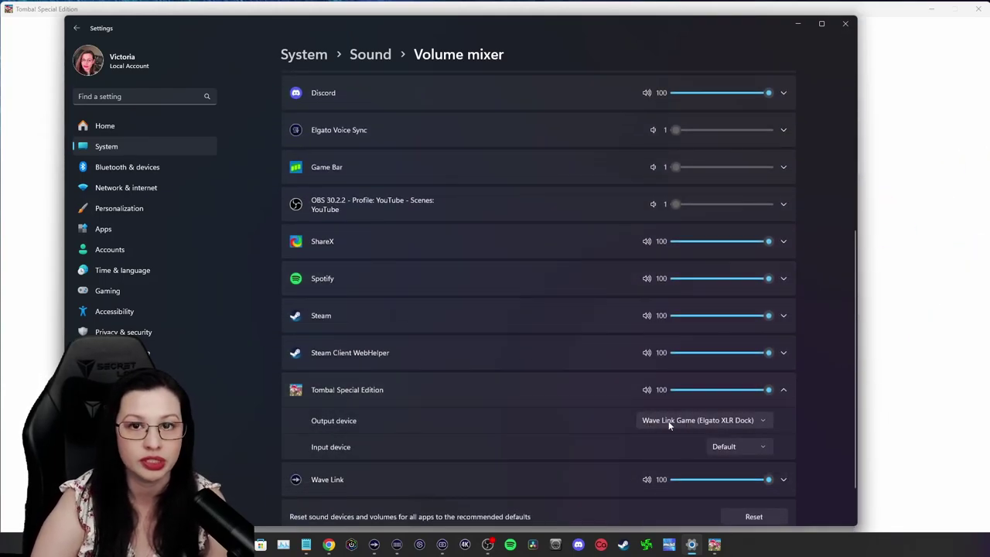
- Close Settings and look over the Game channel's input settings in Wave Link
left_click(846, 23)
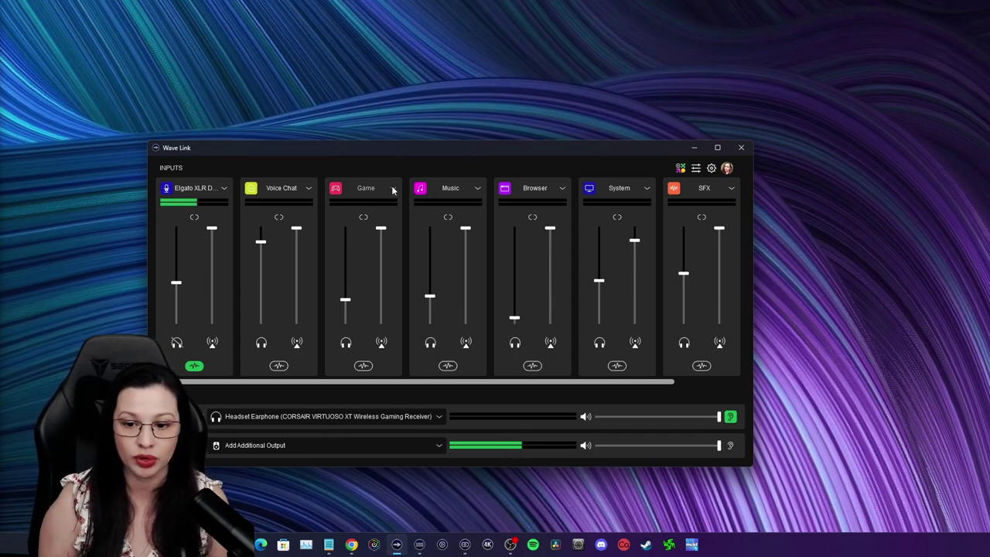
left_click(393, 191)
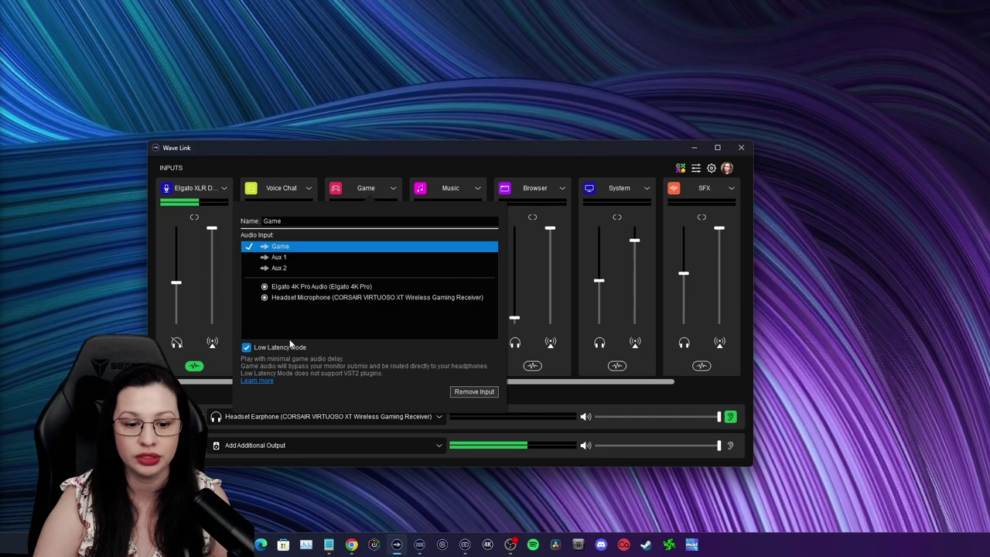
left_click(438, 168)
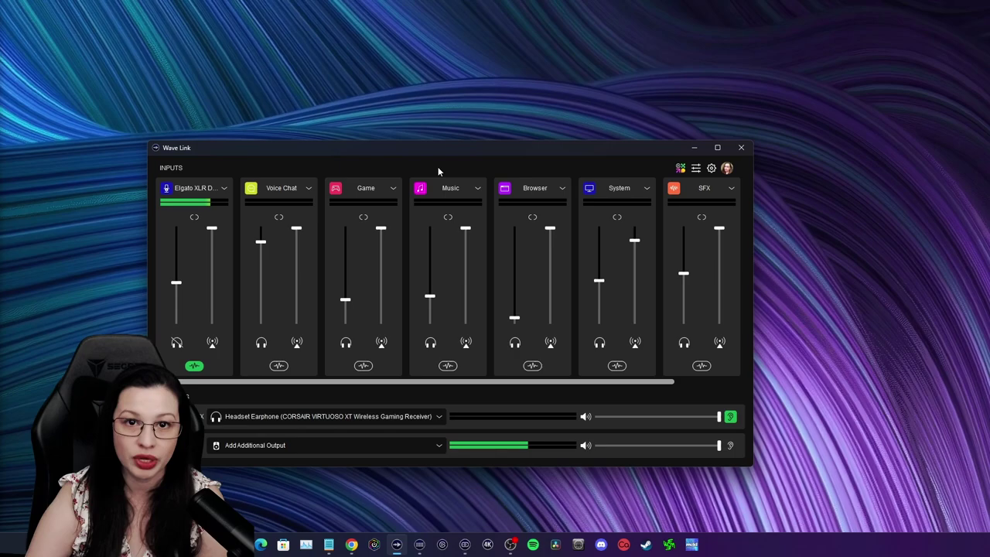
left_click(732, 190)
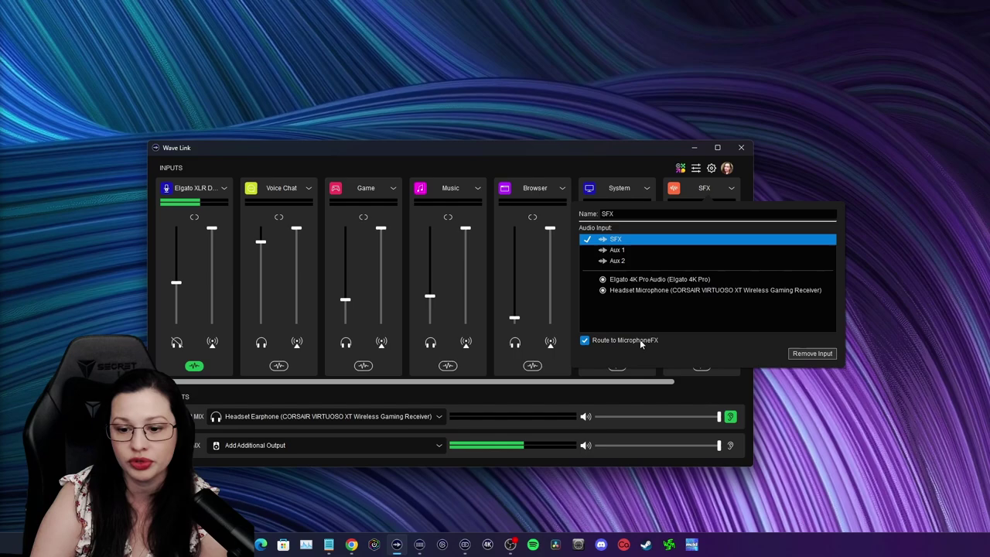
left_click(522, 163)
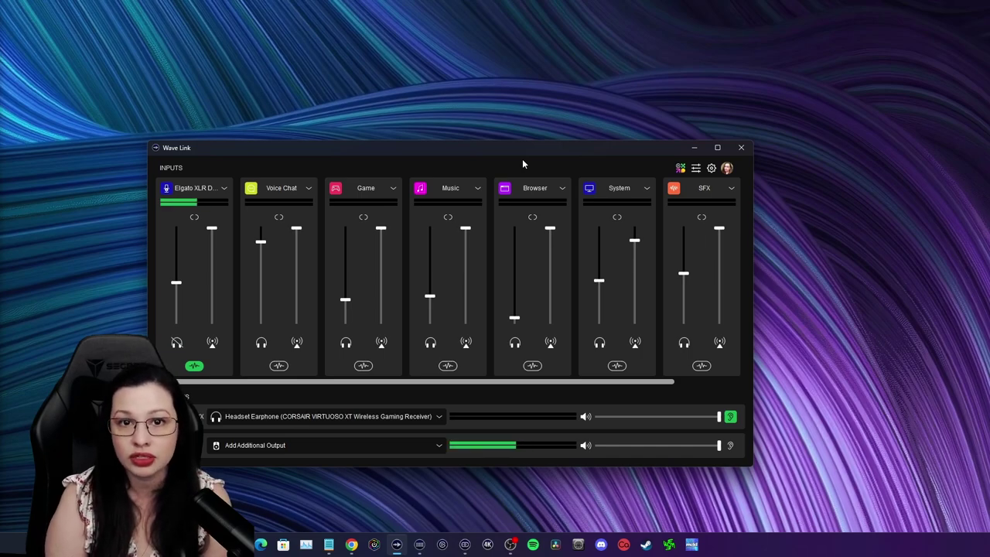
- Close the Wave Link mixer window
left_click(744, 148)
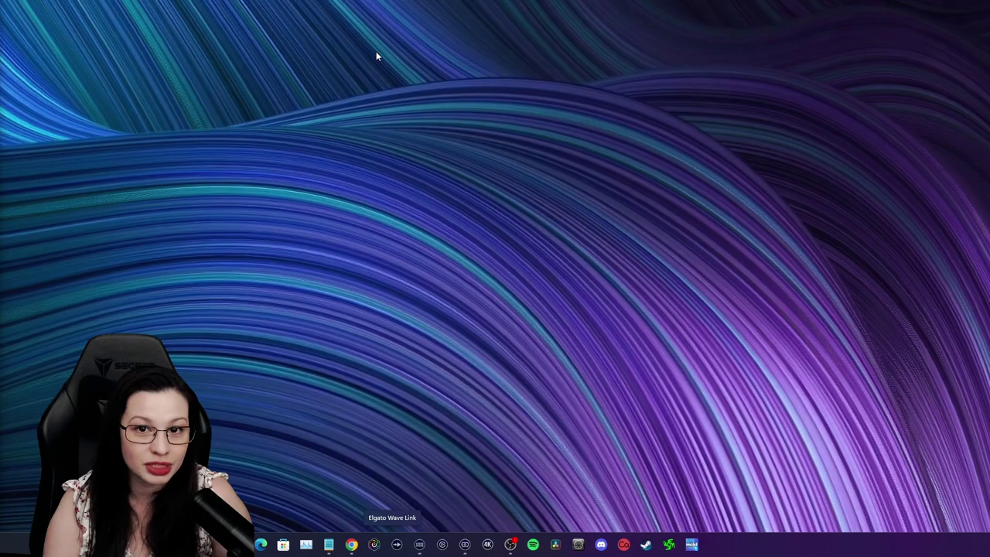
key("super+g")
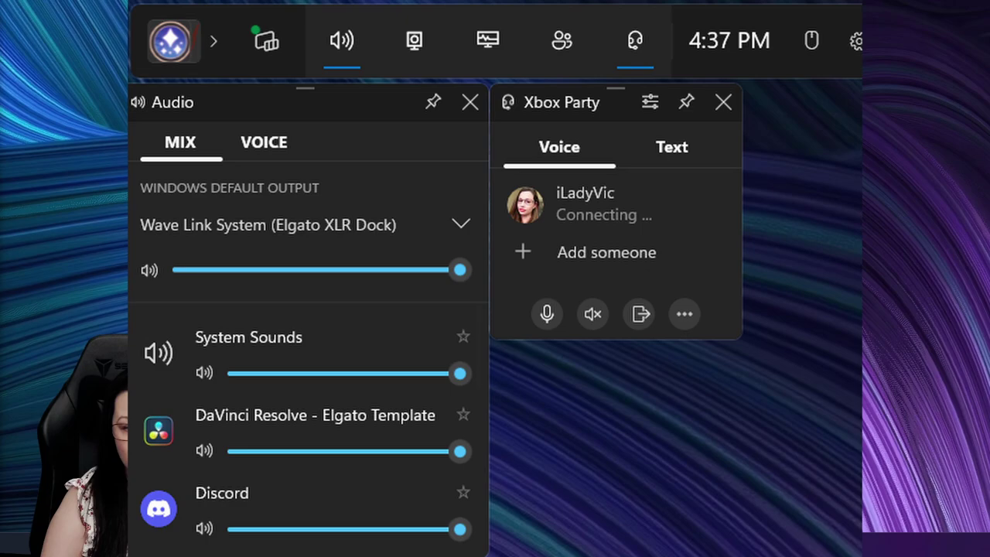
left_click(263, 142)
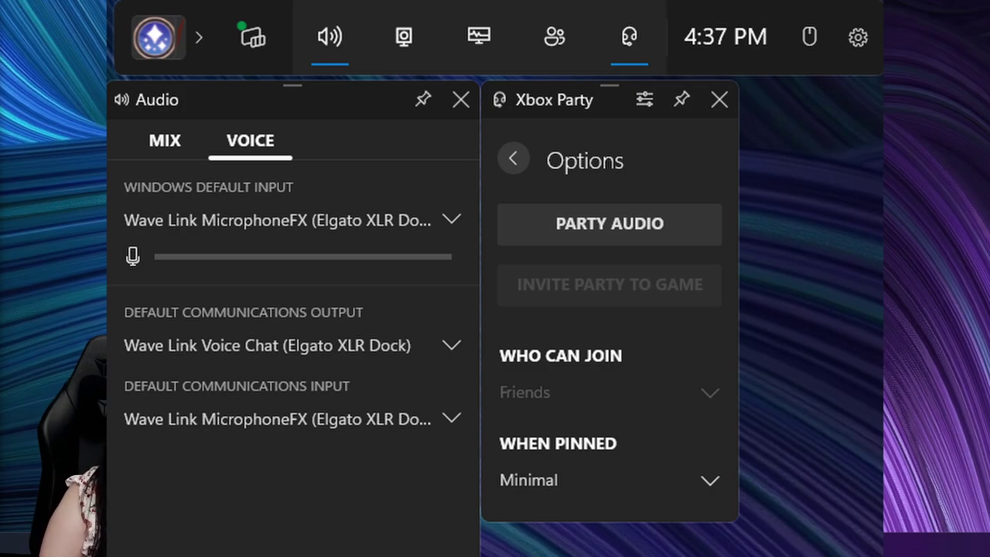
key("Escape")
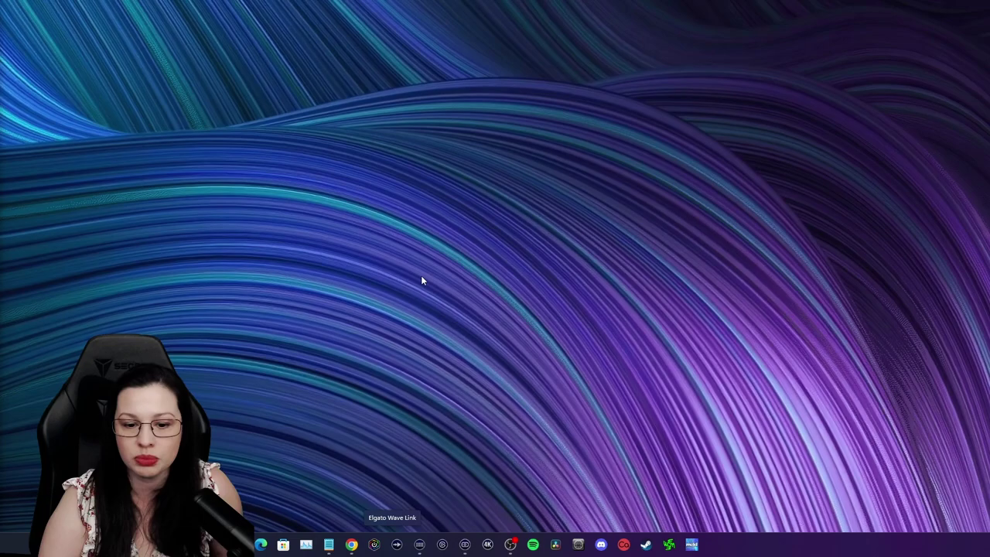
key("super+g")
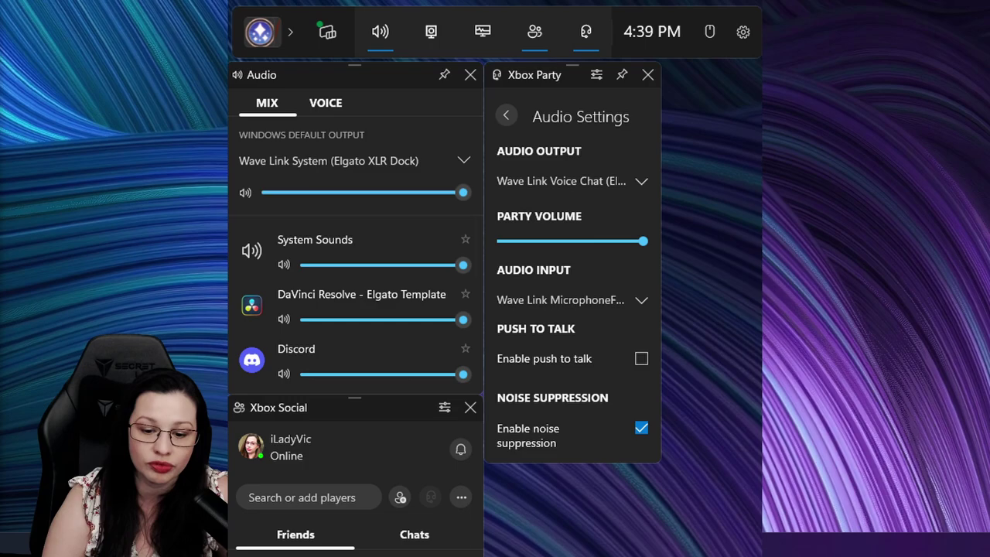
key("super+g")
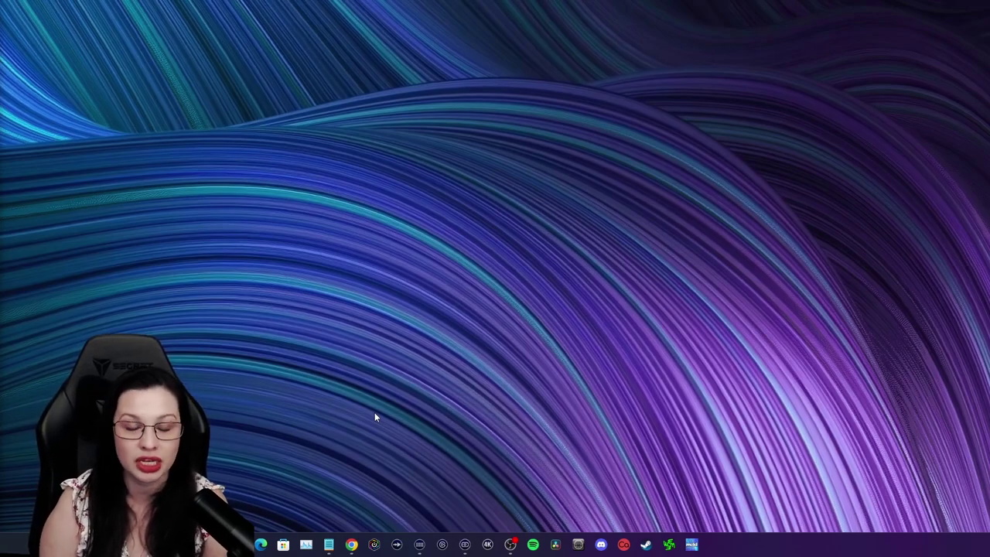
- Open Stream Deck and switch to the empty page 5 of keys
left_click(419, 544)
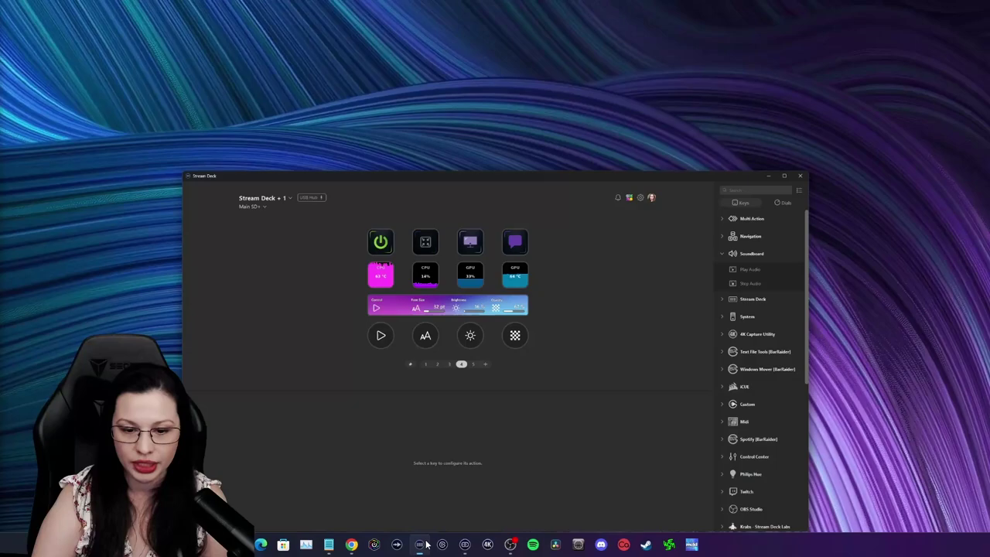
left_click(501, 286)
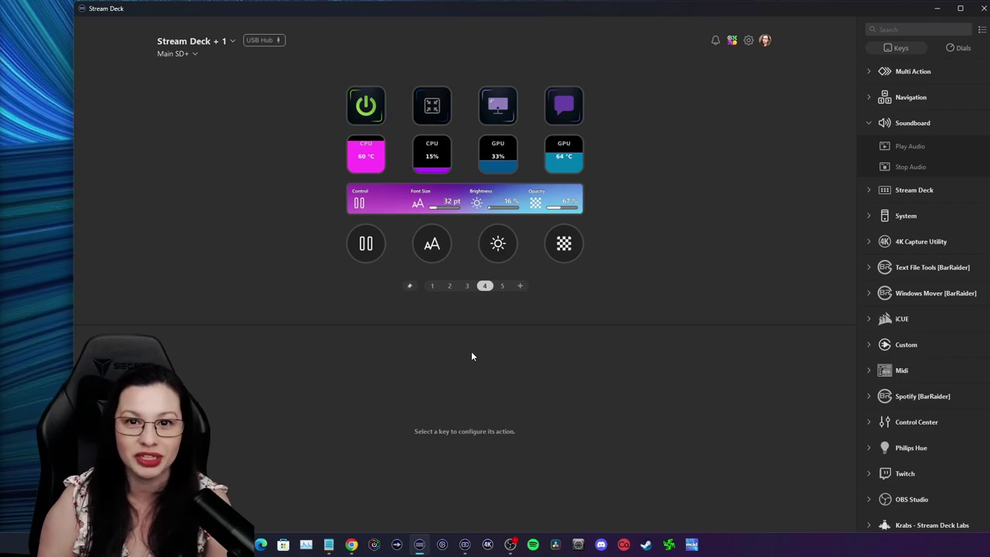
left_click(502, 286)
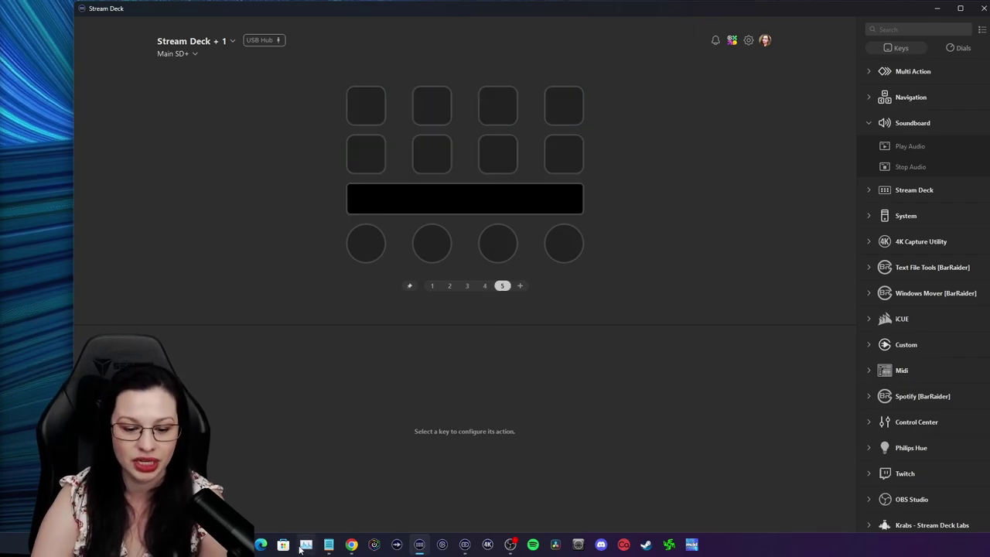
- Search the Elgato Marketplace for 'wave link' and open the Wave Link plugin page
mouse_move(351, 545)
left_click(379, 499)
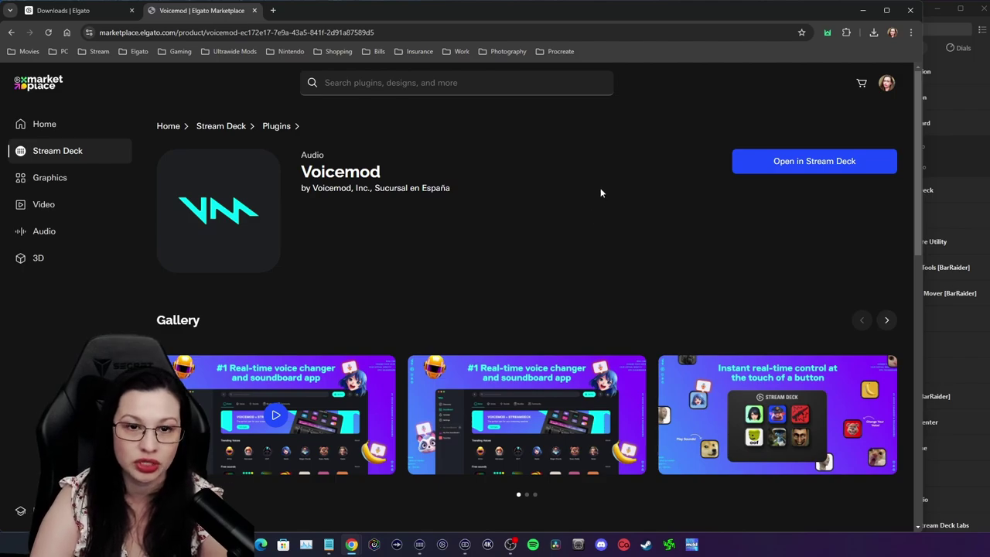
left_click(488, 83)
type("wave link")
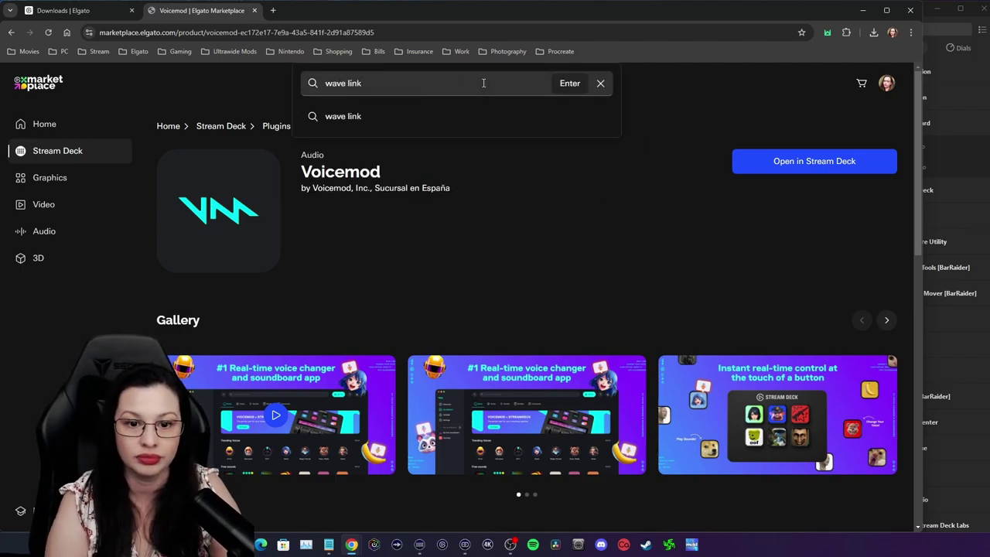
left_click(353, 118)
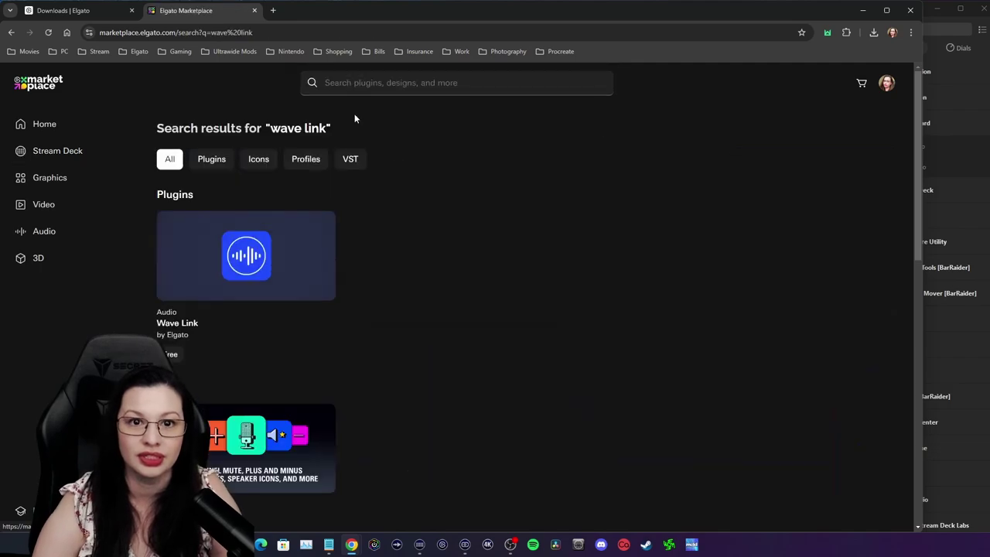
left_click(287, 247)
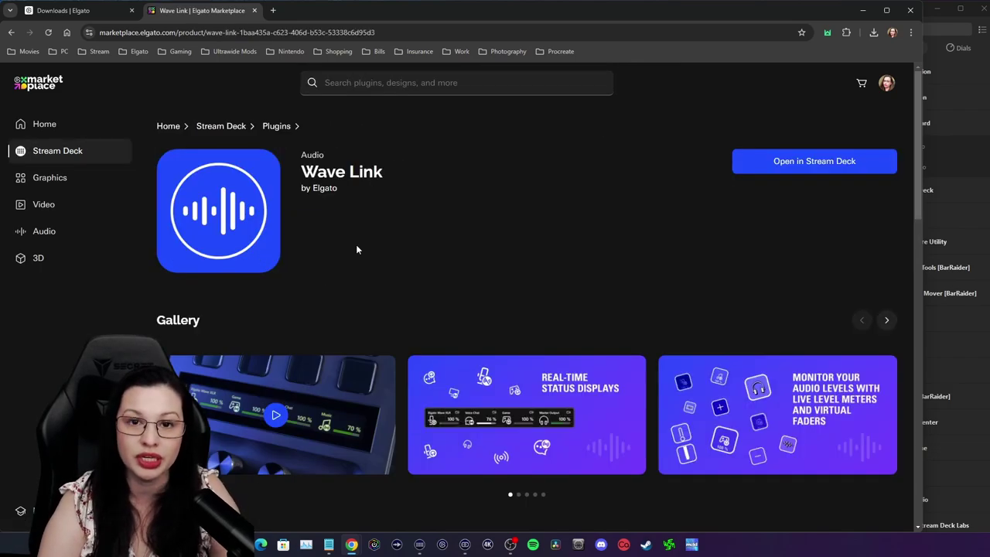
- Search the marketplace for 'voice' and 'voicem', then open the Voicemod plugin page
left_click(375, 88)
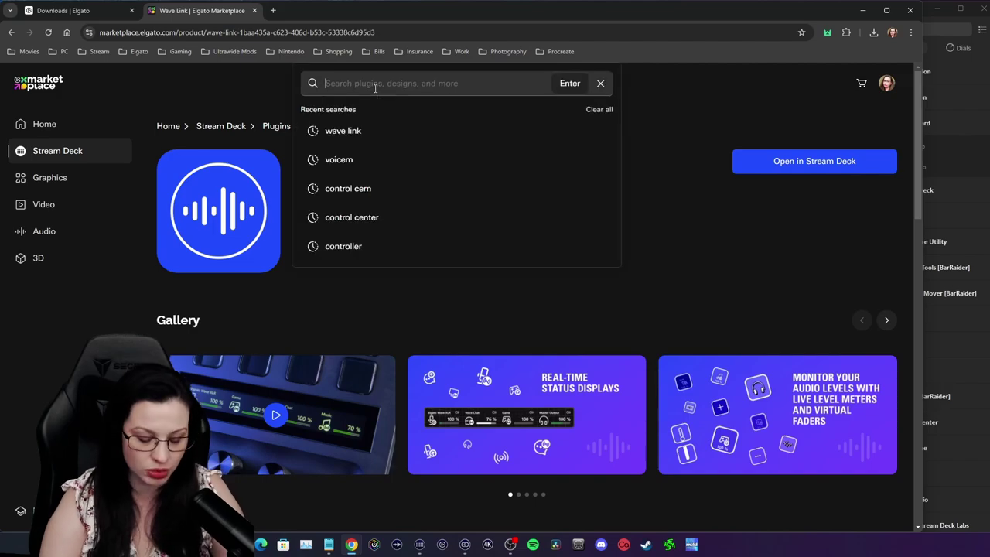
type("voice channel")
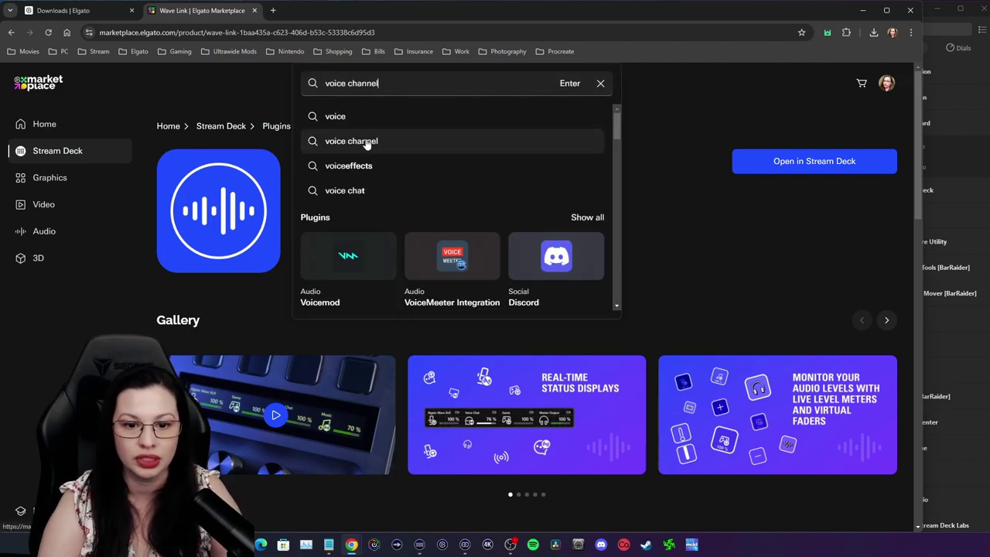
left_click(363, 141)
left_click(372, 84)
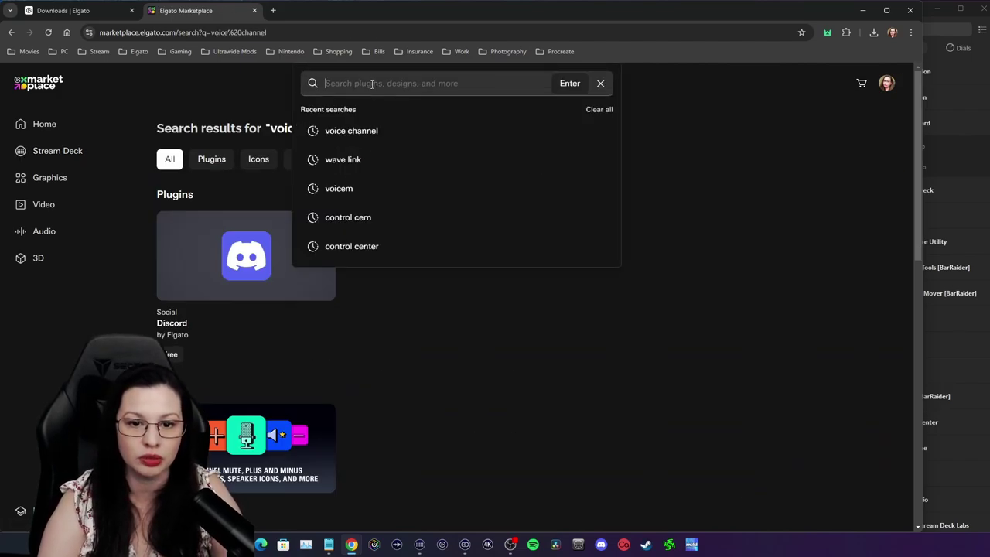
left_click(382, 189)
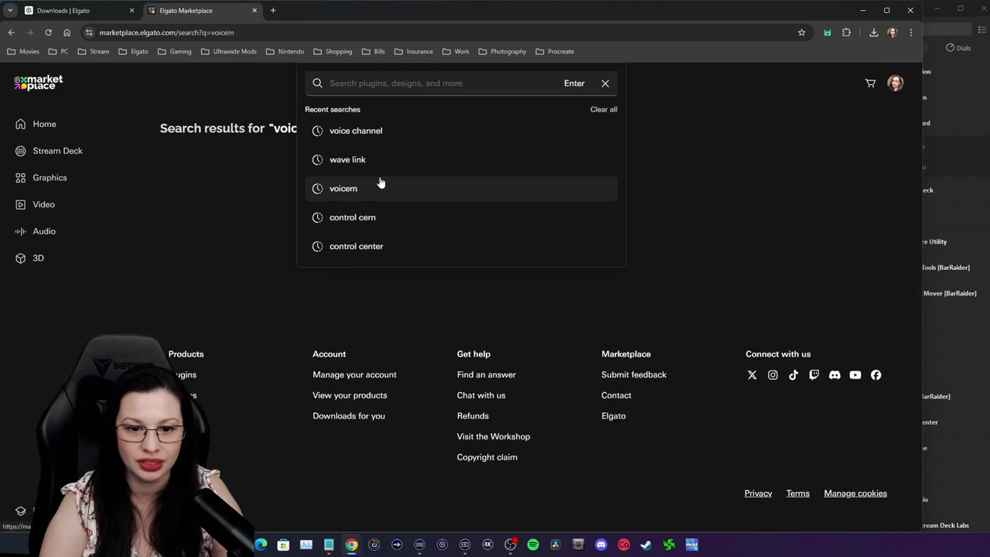
left_click(328, 216)
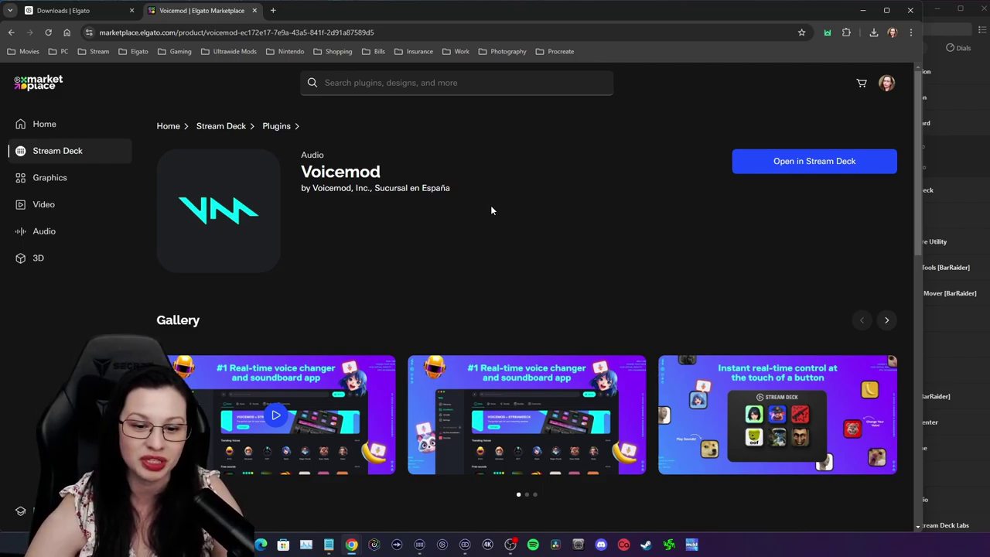
- Close the browser and place a Soundboard Stop Audio action on key 1 of page 5
left_click(910, 10)
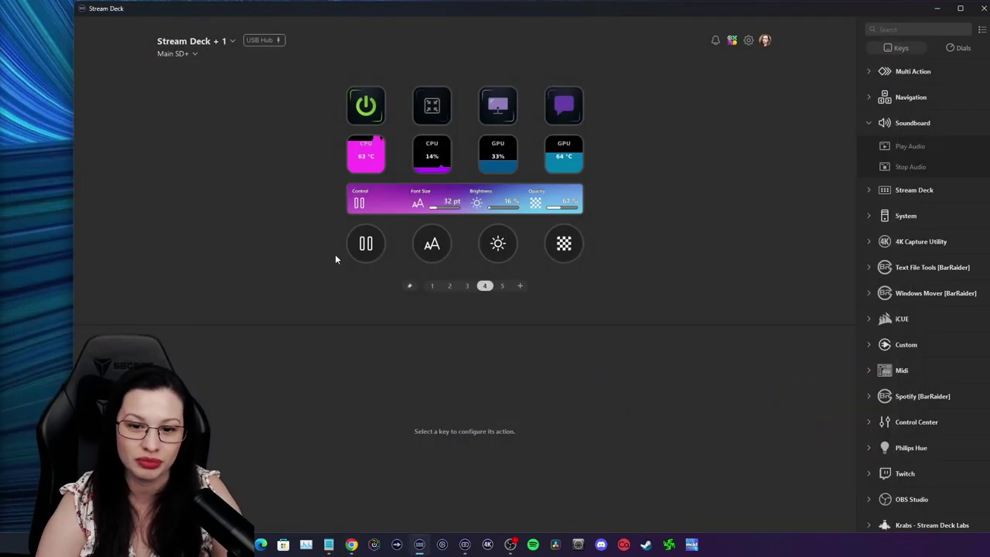
left_click(501, 286)
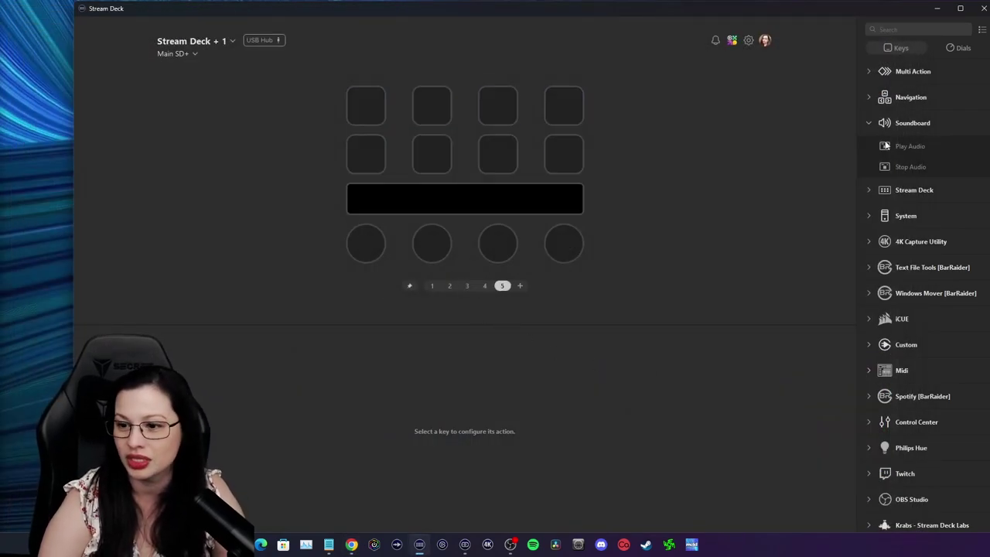
left_click_drag(887, 166, 365, 105)
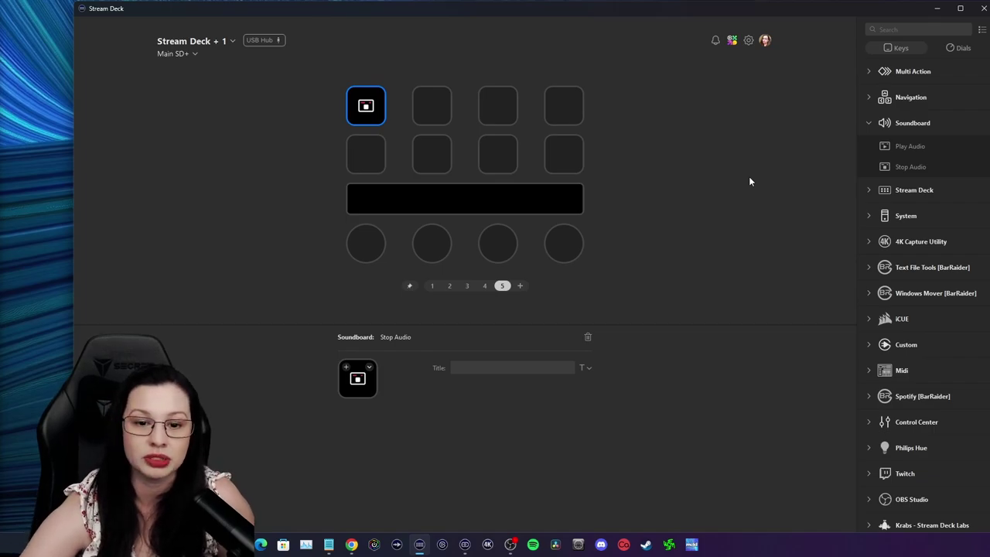
- Add a Play Audio action on key 2 outputting to Wave Link SFX (Elgato XLR Dock)
left_click_drag(889, 152, 425, 107)
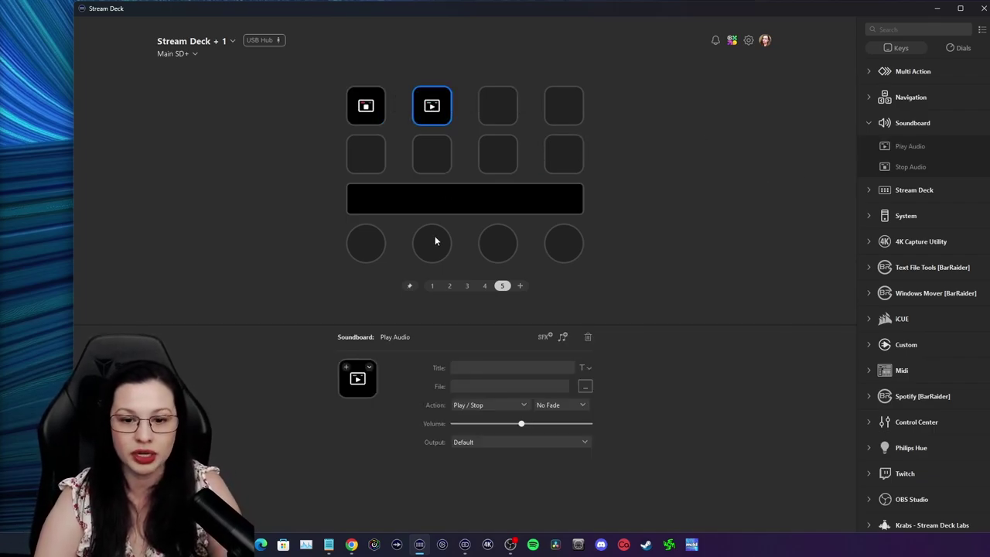
left_click(498, 440)
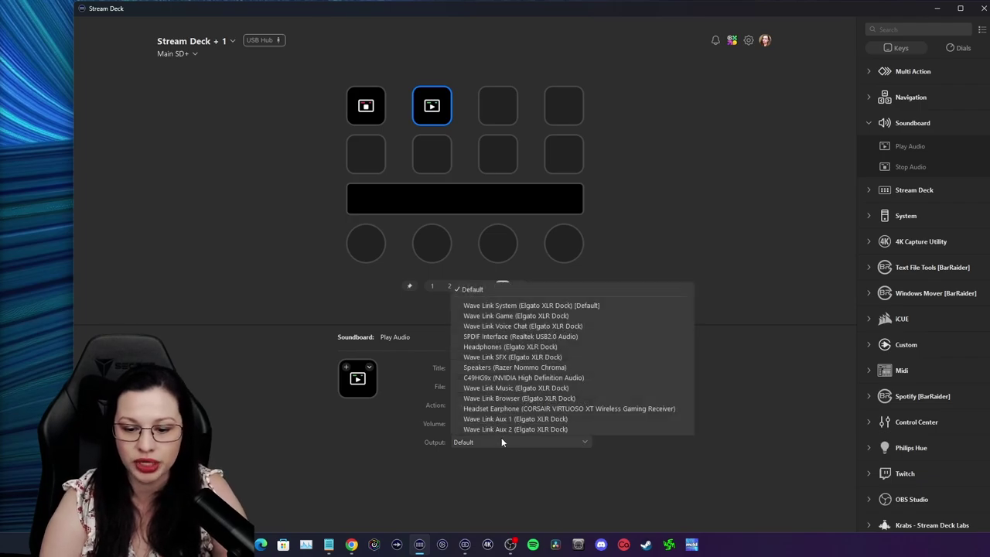
left_click(508, 358)
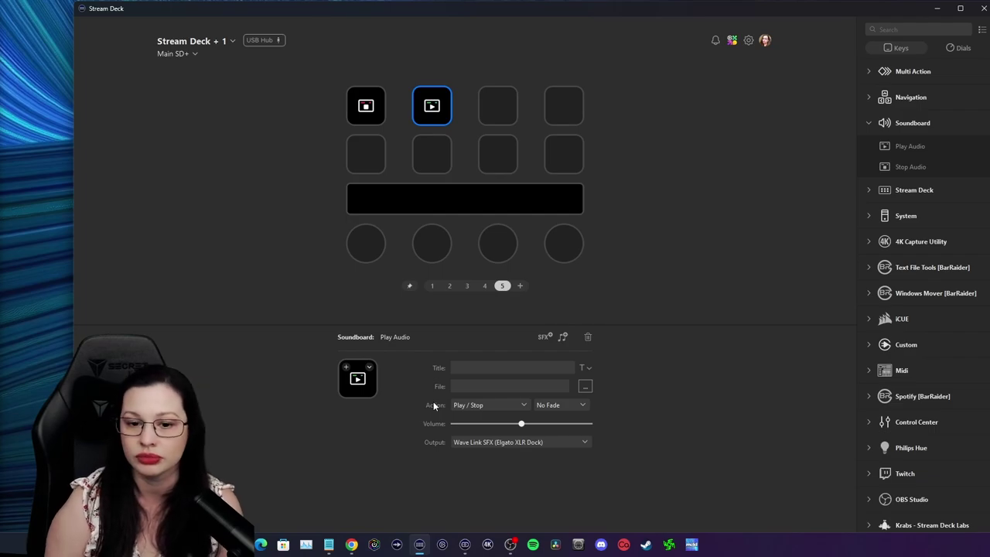
- Load Peter Griffin Laugh.mp3 from Desktop > Stream > Soundboard as the key's sound
left_click(585, 386)
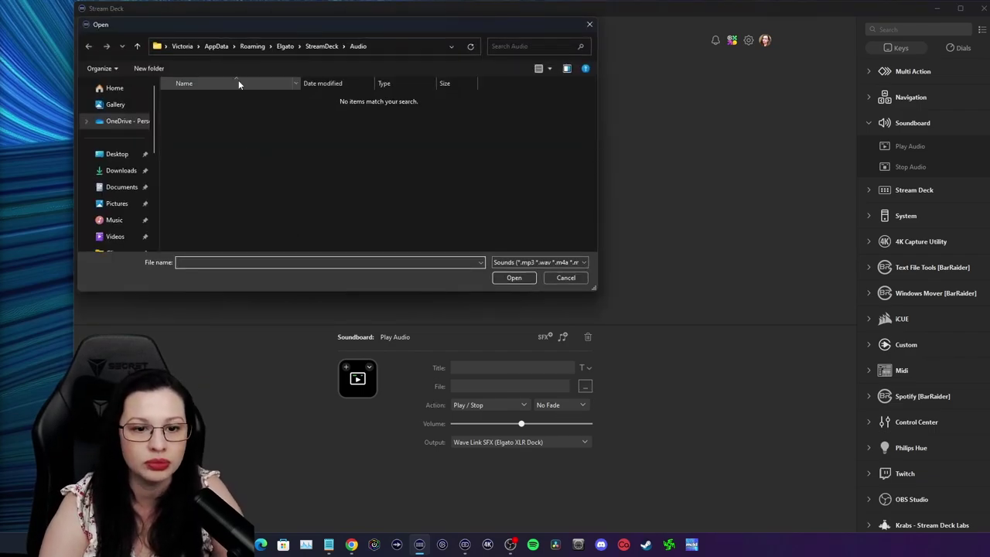
left_click(117, 154)
double_click(204, 144)
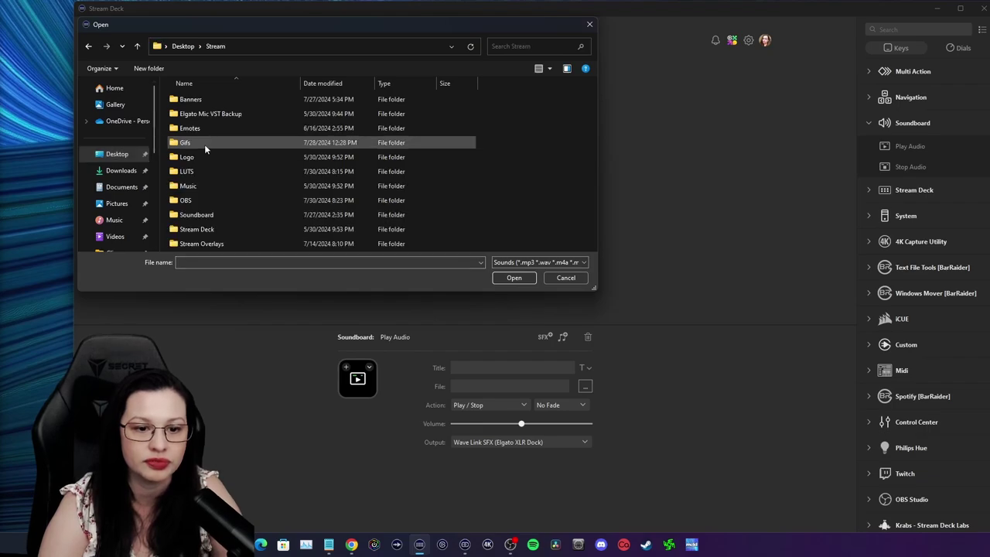
double_click(203, 215)
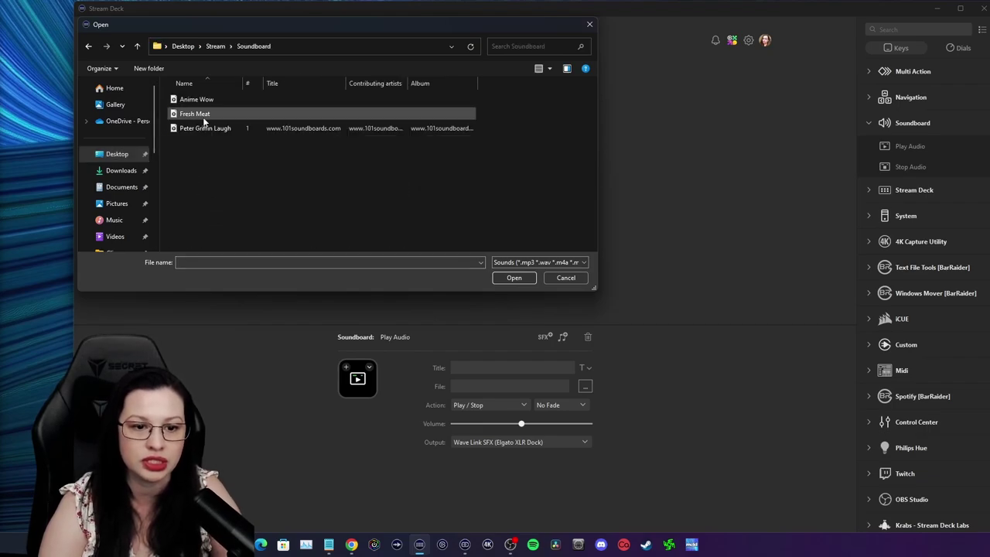
left_click(211, 131)
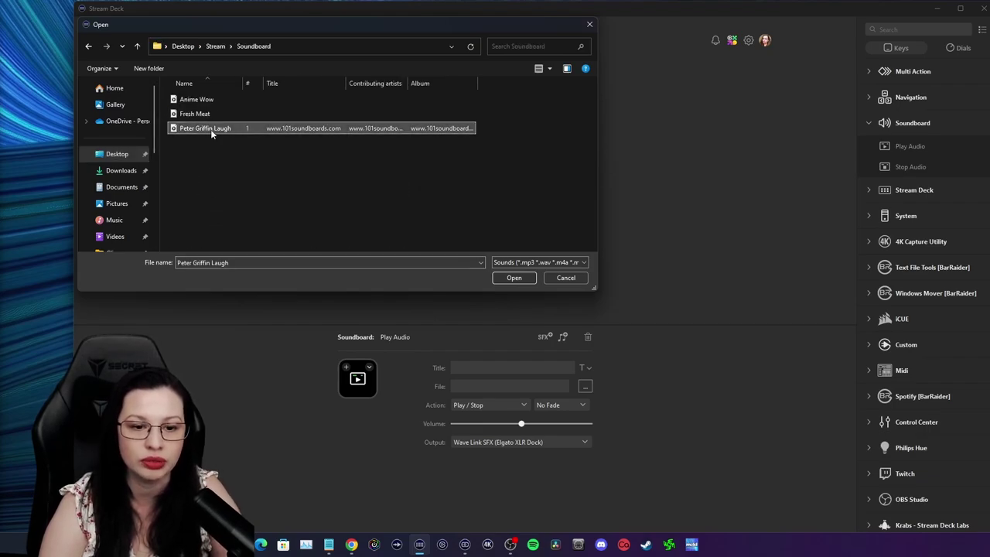
left_click(514, 278)
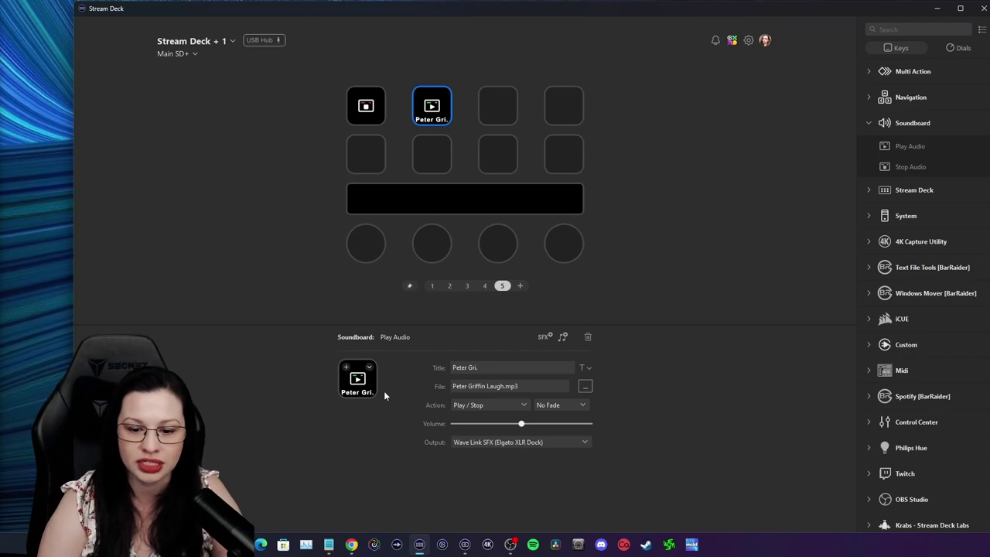
- Set the key icon to the Peter Griffin Laugh image from Desktop > Stream > Gifs, then reopen Wave Link
left_click(352, 386)
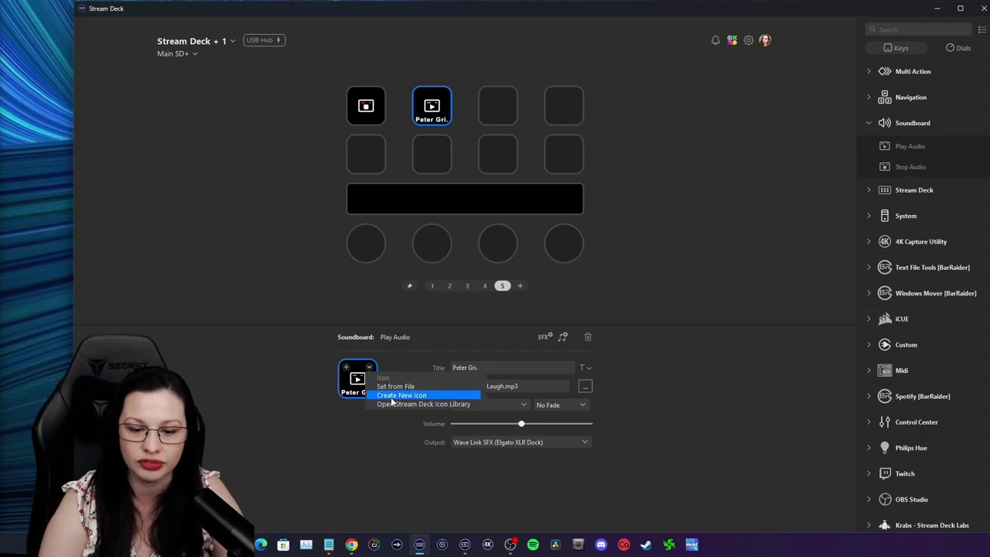
left_click(395, 386)
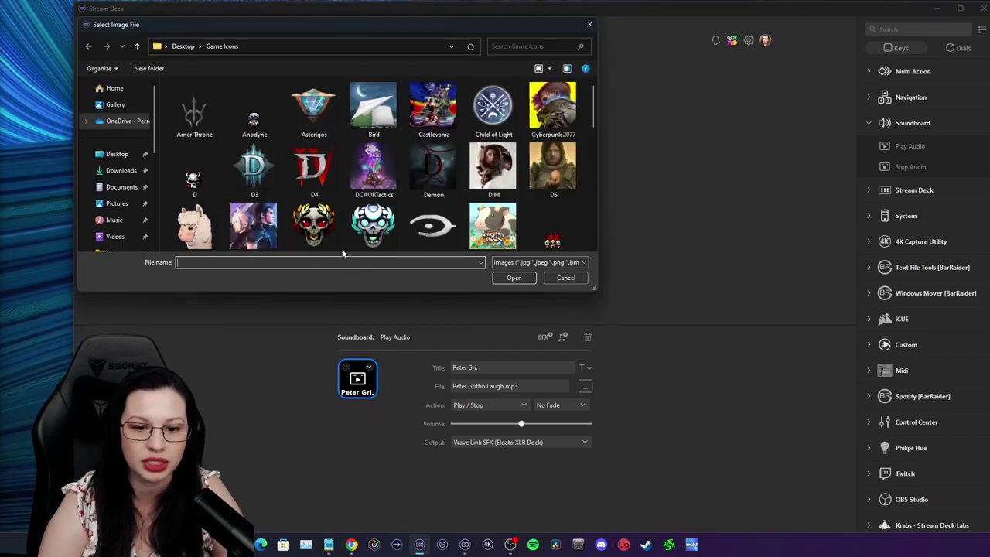
left_click(116, 89)
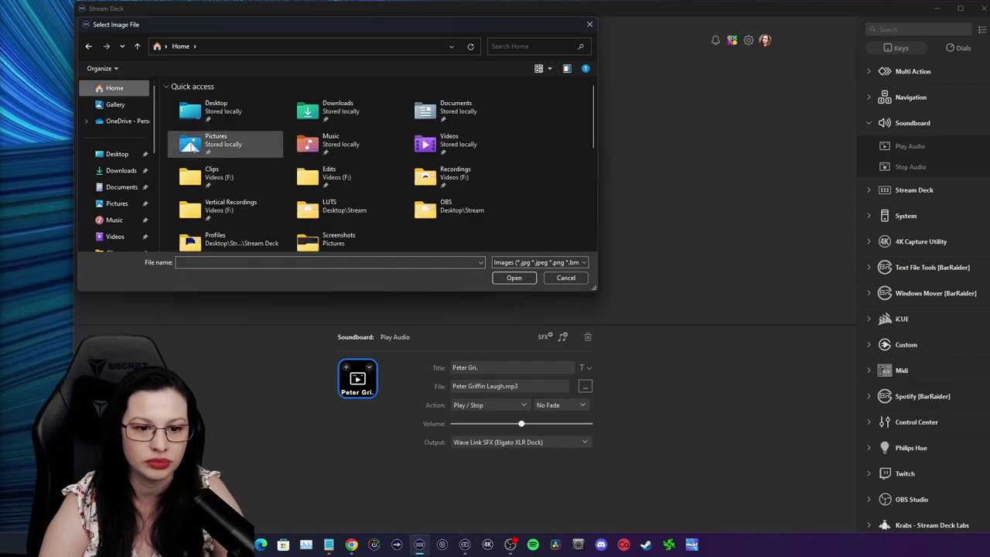
scroll(236, 181, "down", 3)
scroll(255, 185, "up", 3)
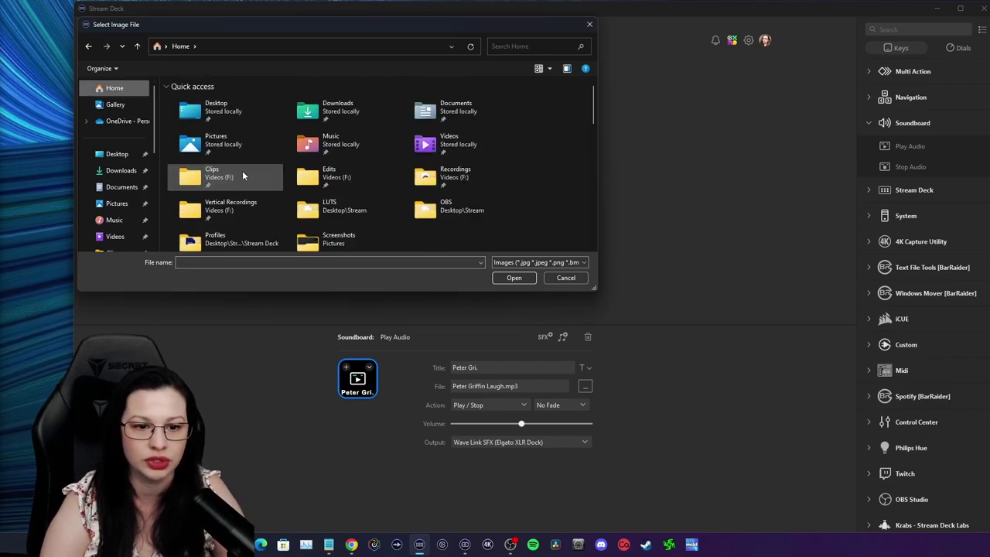
left_click(117, 154)
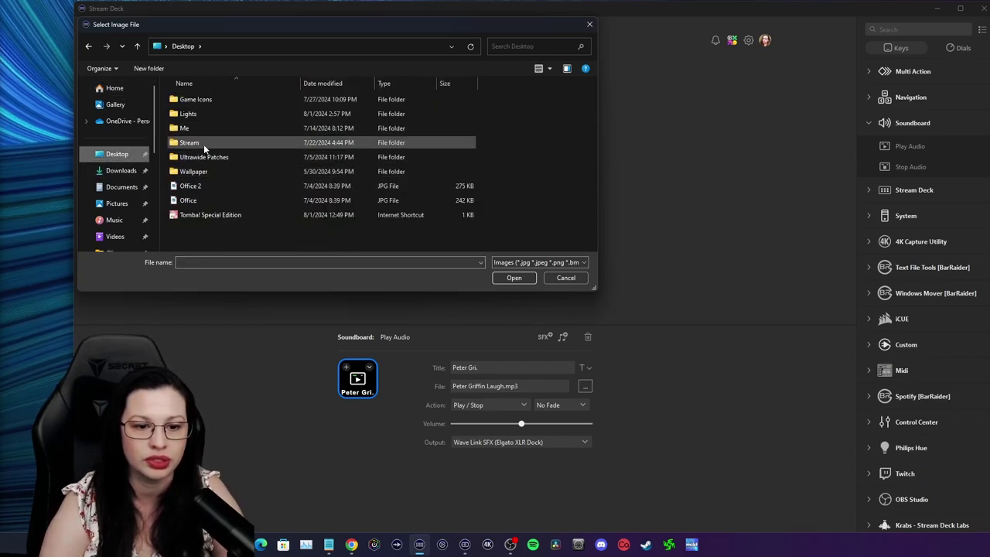
double_click(203, 144)
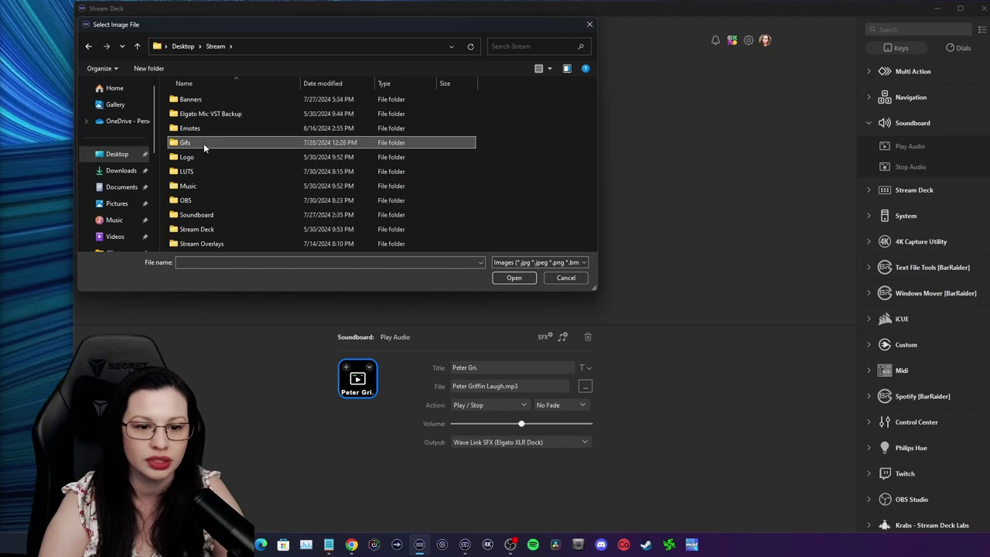
double_click(204, 143)
left_click(256, 114)
left_click(515, 278)
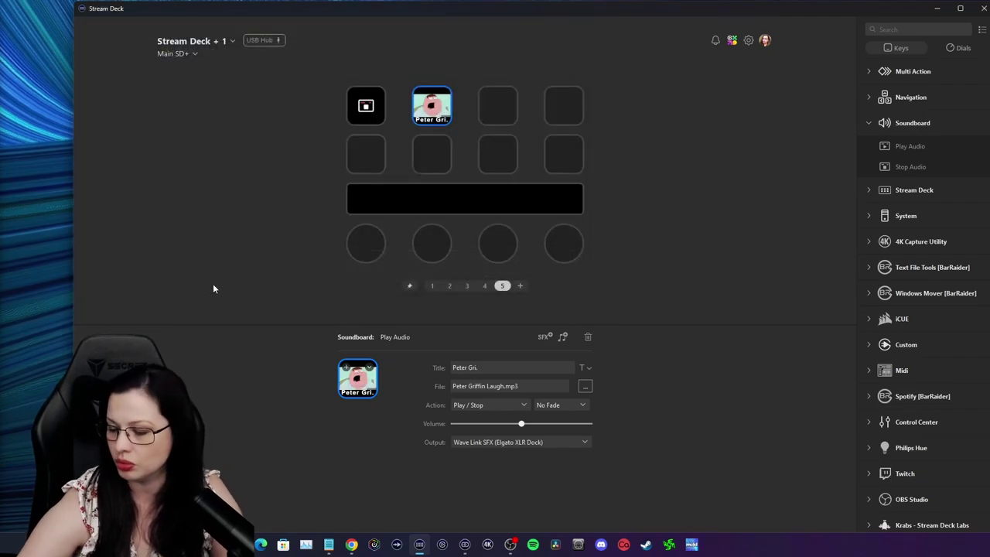
left_click(397, 545)
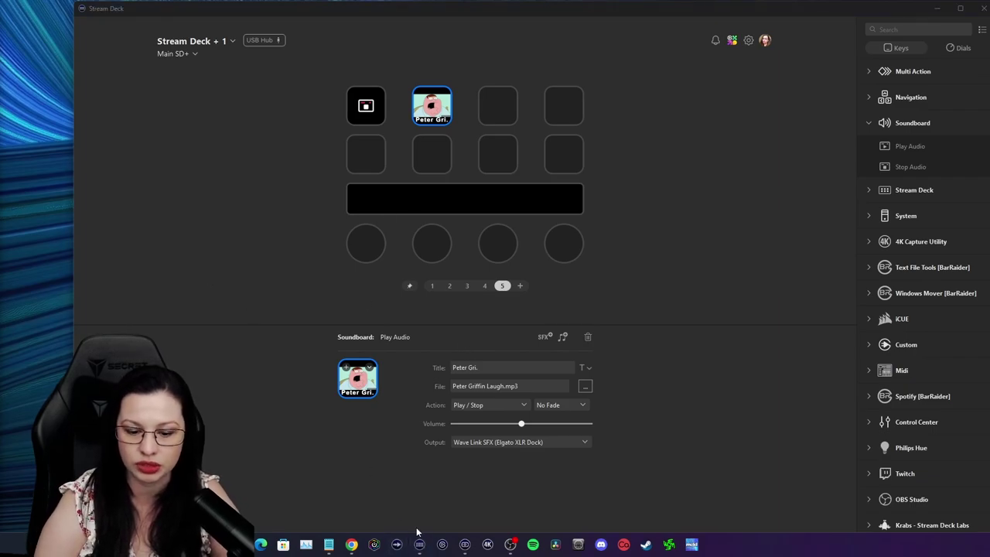
left_click(396, 545)
- Drag the Wave Link mixer over Stream Deck so the SFX channel is visible
left_click_drag(519, 151, 475, 176)
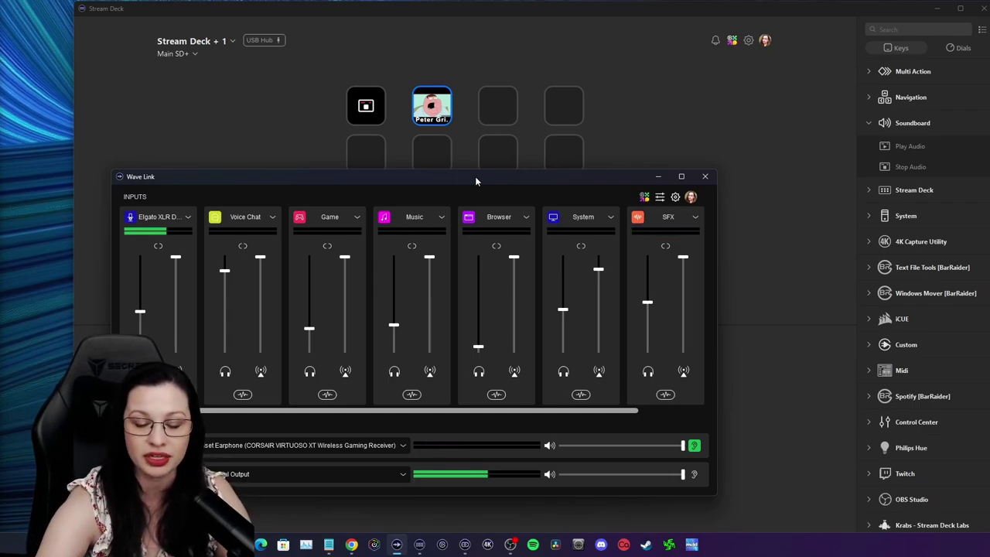
mouse_move(403, 549)
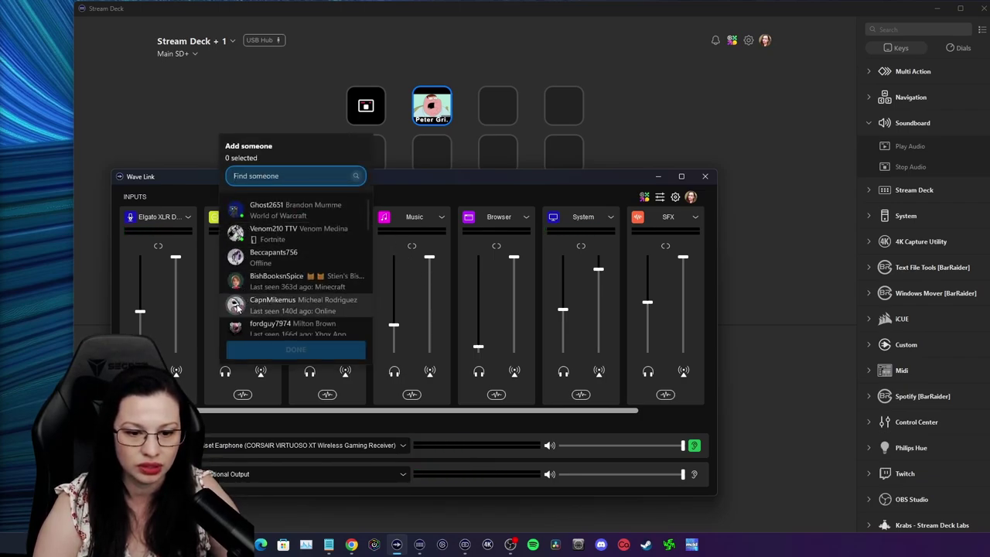
- Tick one friend in the Add someone popup and confirm the party invite
left_click(312, 305)
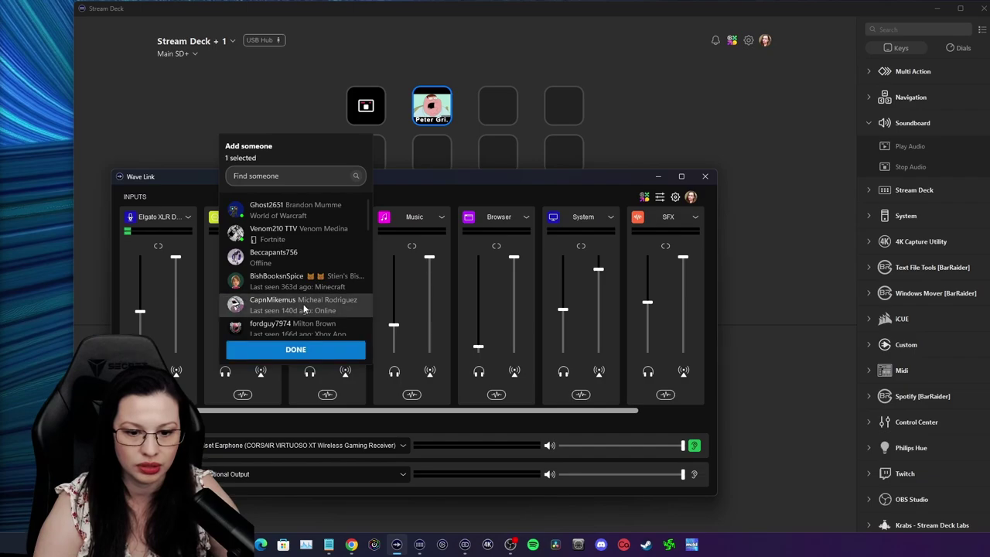
left_click(295, 349)
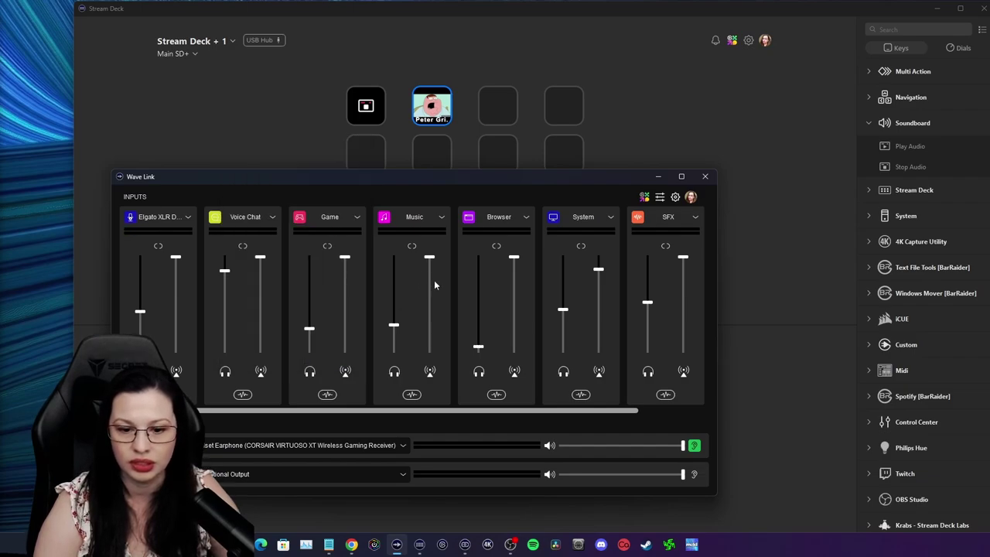